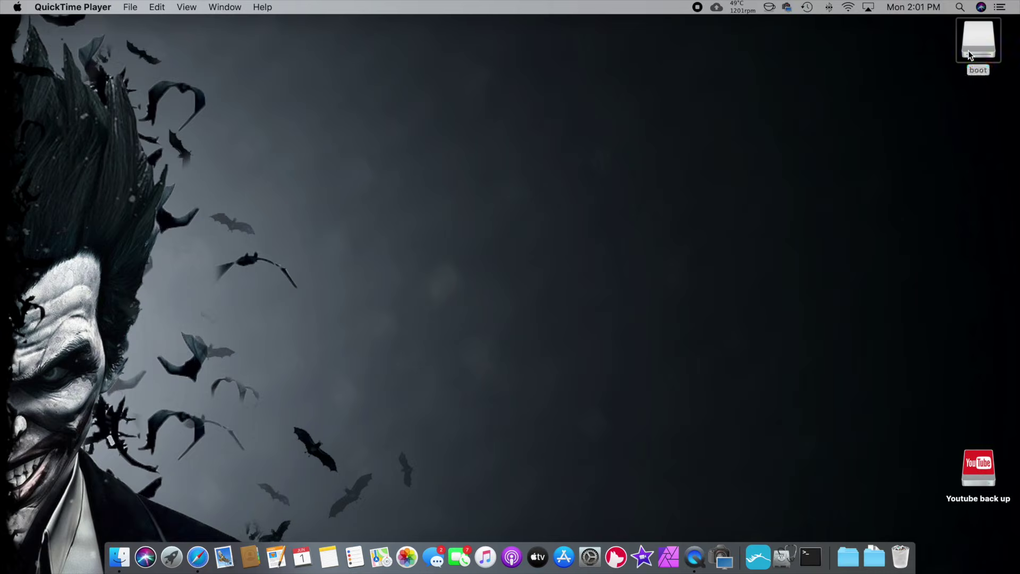
# - Select the boot drive and open Launchpad's Other folder of utilities
pyautogui.click(980, 42)
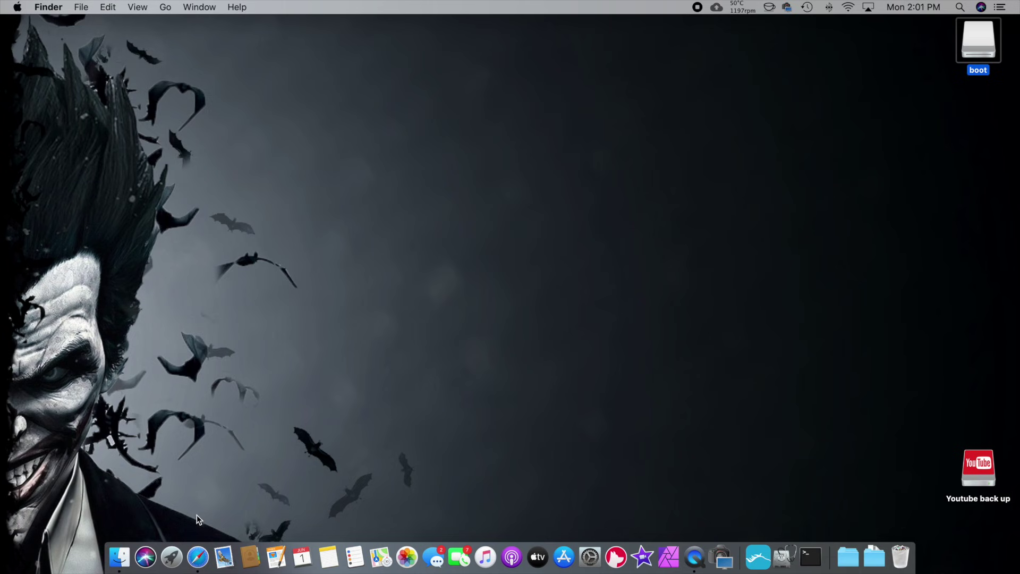
pyautogui.press('F4')
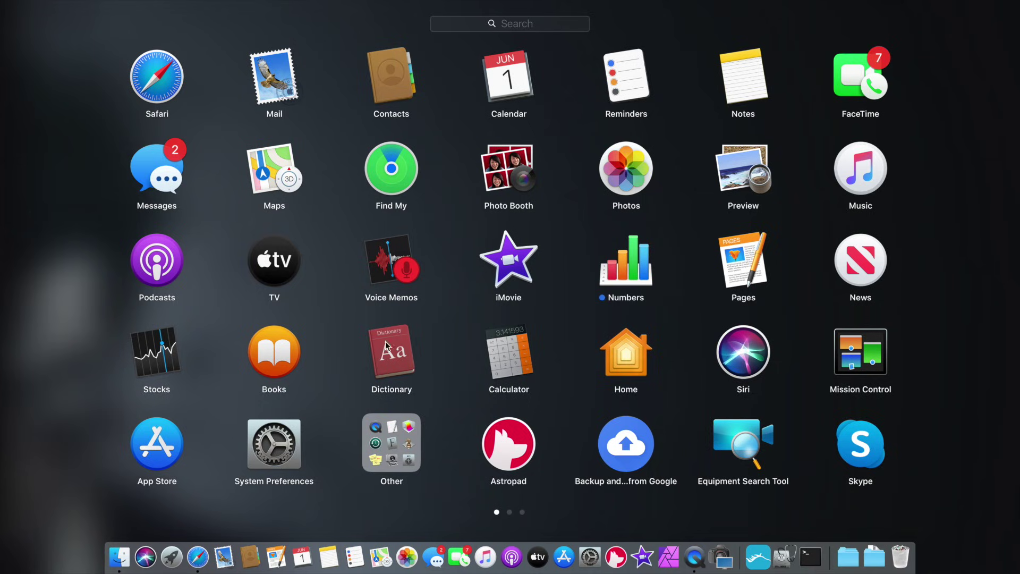
pyautogui.click(394, 436)
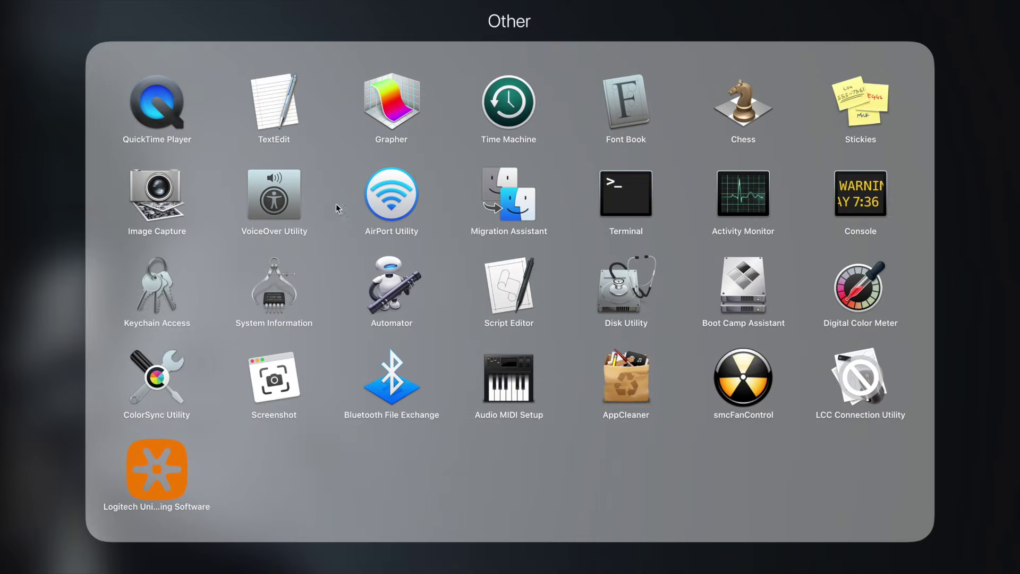
# - Launch Disk Utility and run First Aid on the 46 MB FAT32 boot volume
pyautogui.click(619, 289)
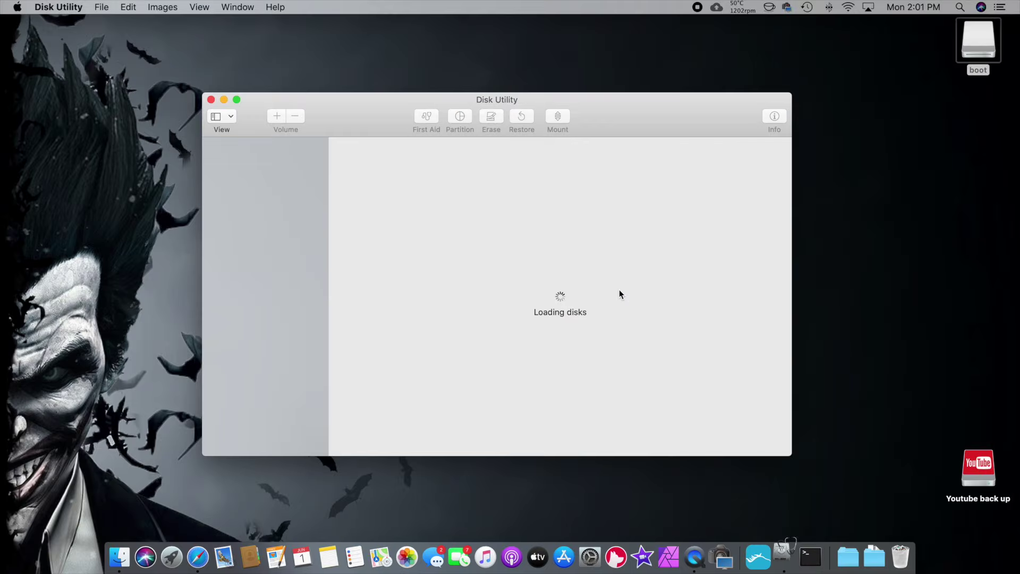
pyautogui.click(256, 264)
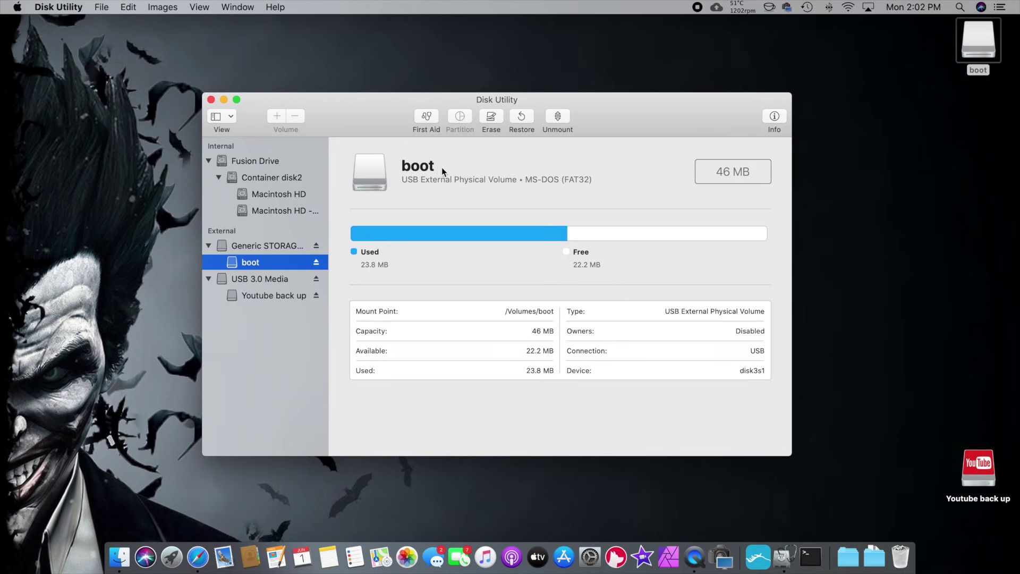
pyautogui.click(427, 118)
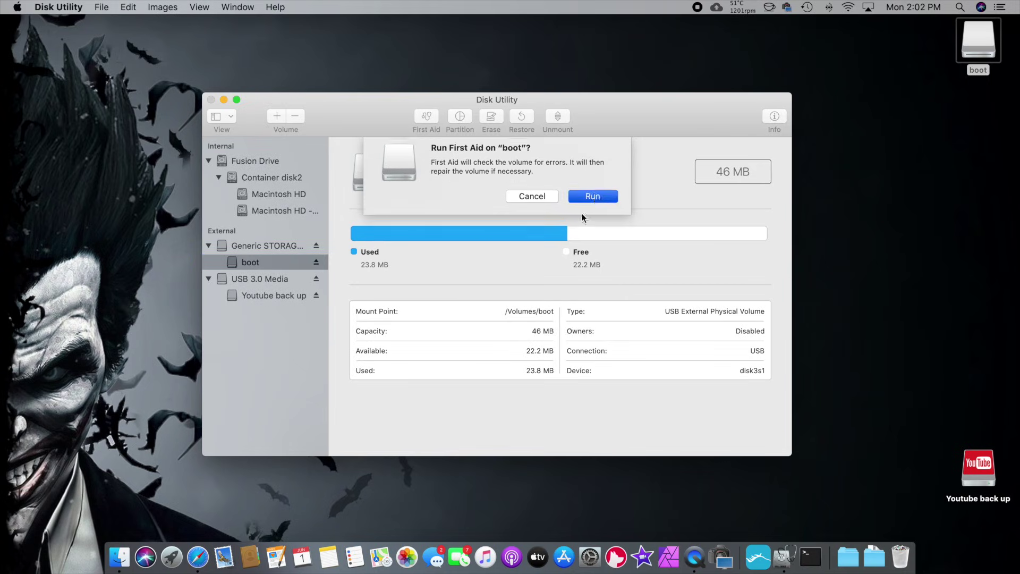
pyautogui.click(587, 197)
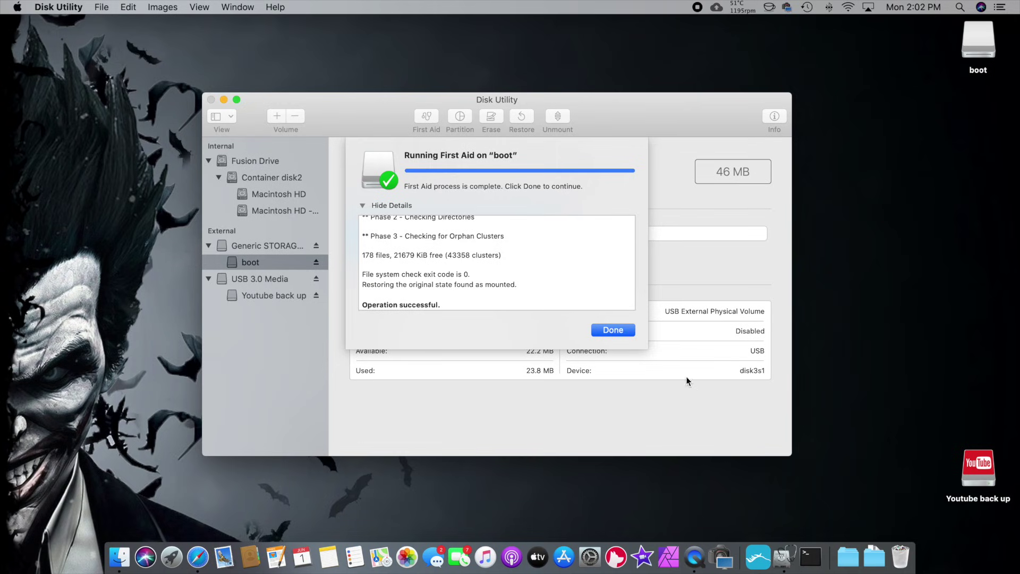
pyautogui.click(613, 331)
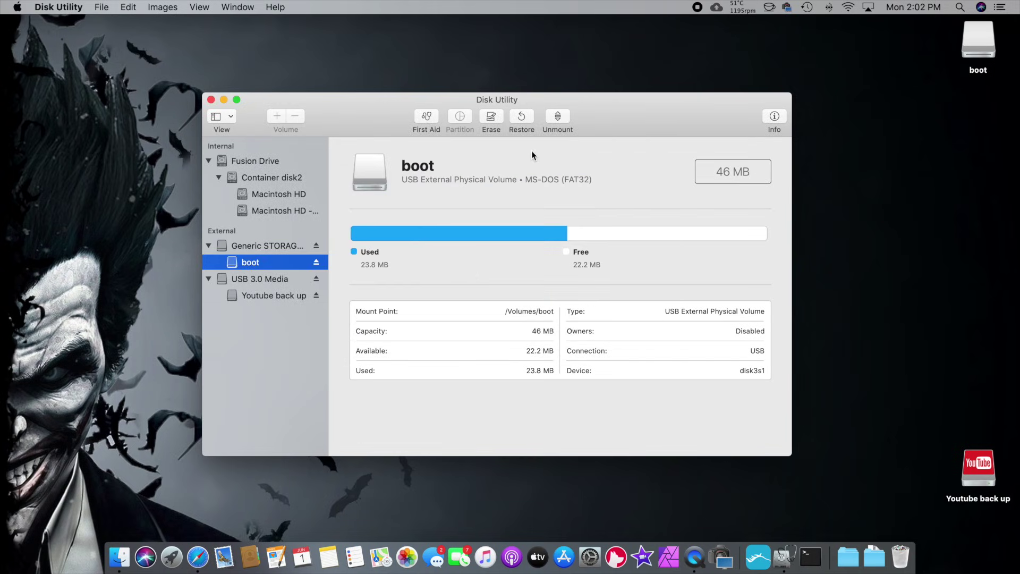
# - Erase the boot volume as ExFAT named HI, view its details, then close Disk Utility
pyautogui.click(498, 118)
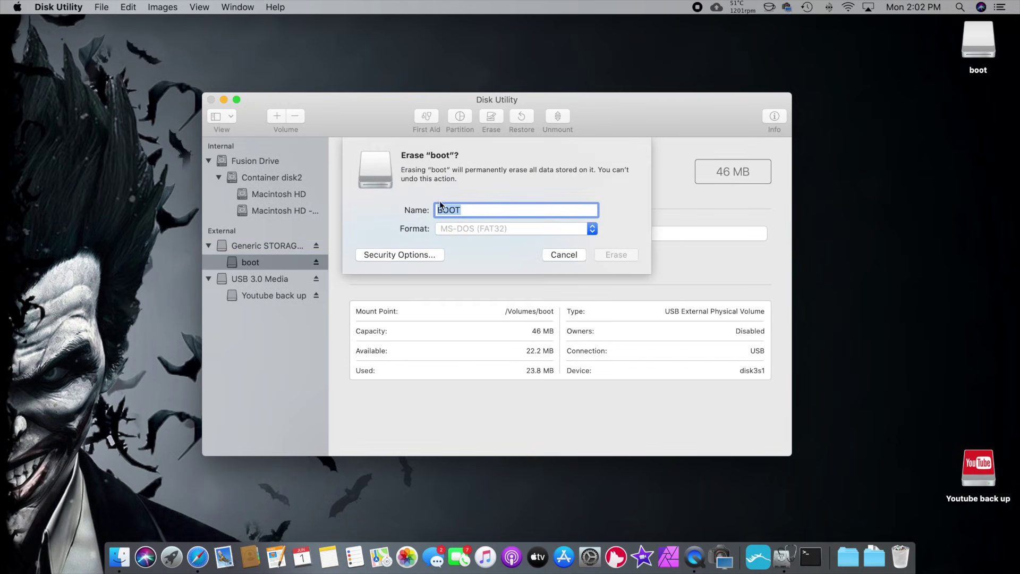
pyautogui.click(510, 228)
pyautogui.click(552, 201)
pyautogui.click(615, 255)
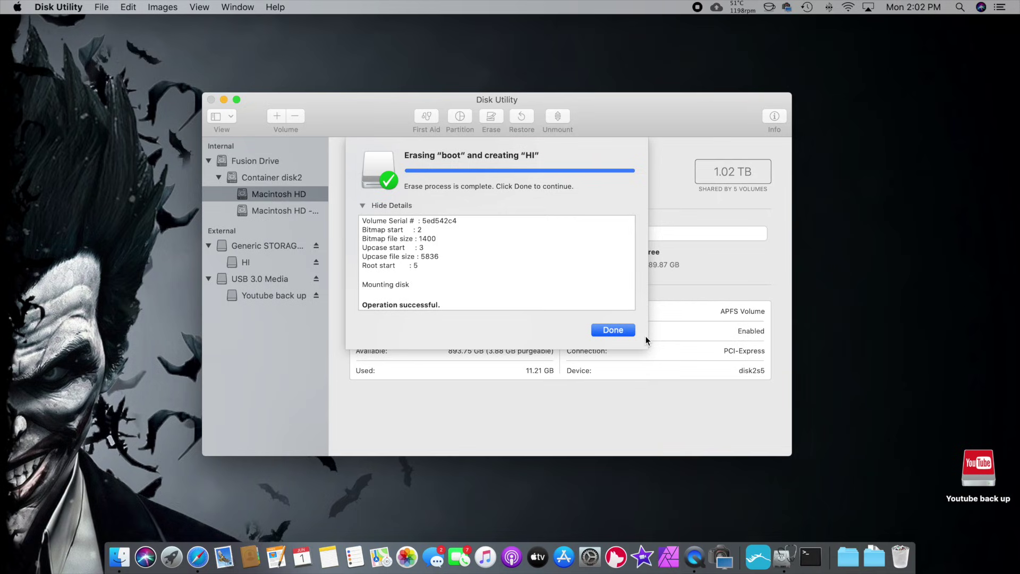
pyautogui.click(611, 332)
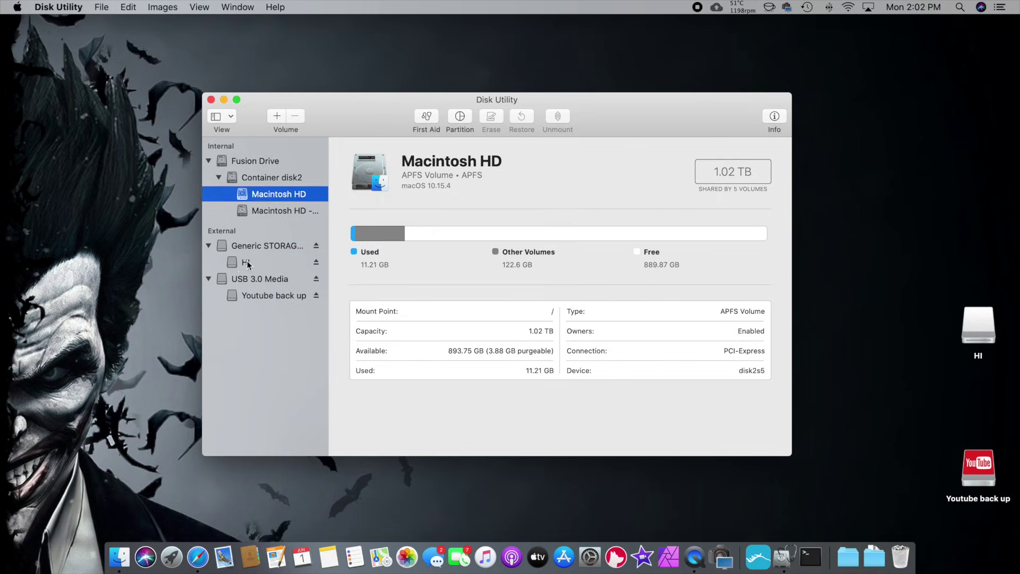
pyautogui.click(247, 264)
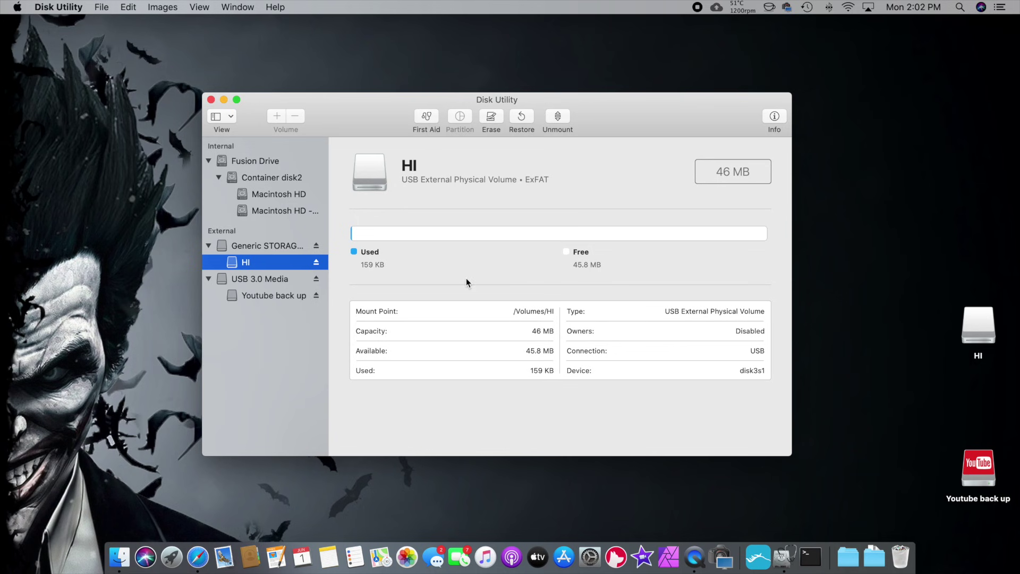
pyautogui.click(212, 101)
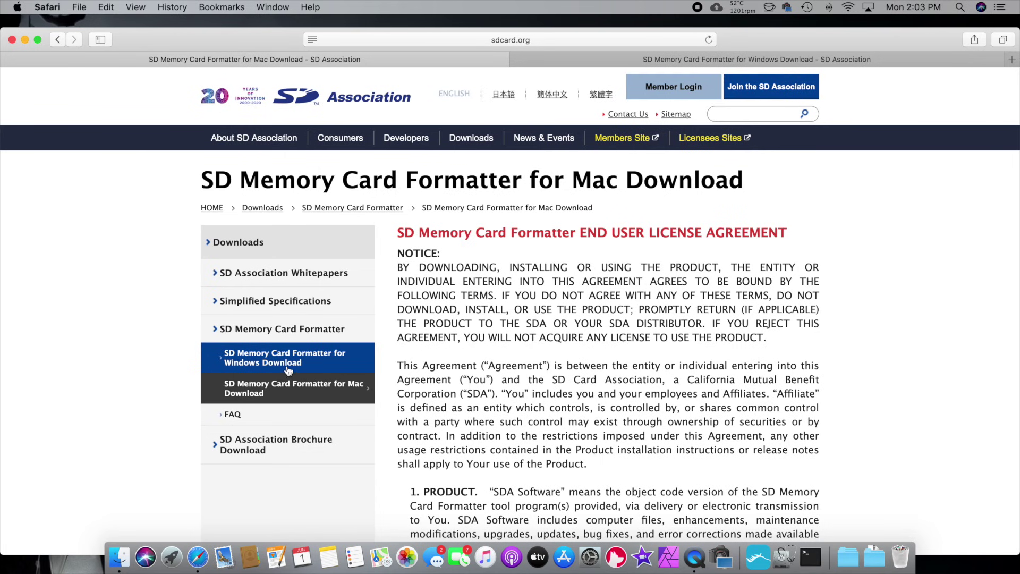
# - Accept the sdcard.org license and download SDCardFormatterv5_Mac.zip, then view it in Downloads
pyautogui.scroll(-20, 589, 380)
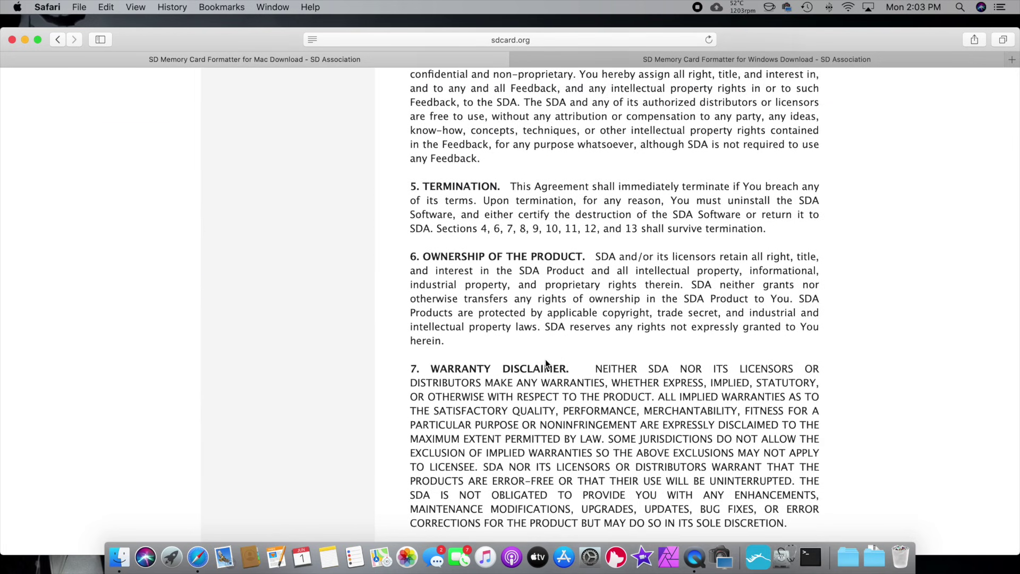
pyautogui.scroll(-20, 546, 364)
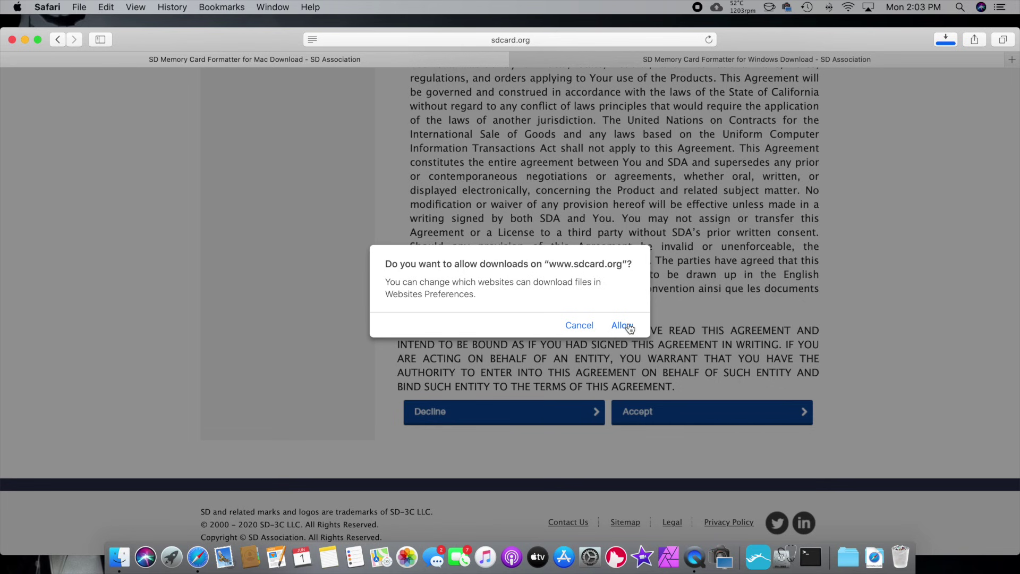
pyautogui.click(628, 326)
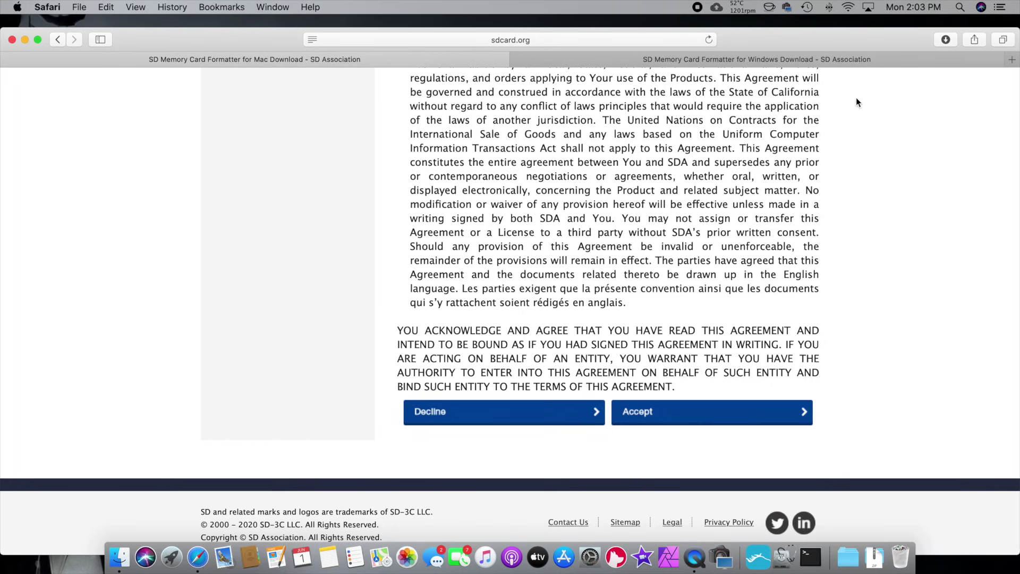
pyautogui.click(874, 555)
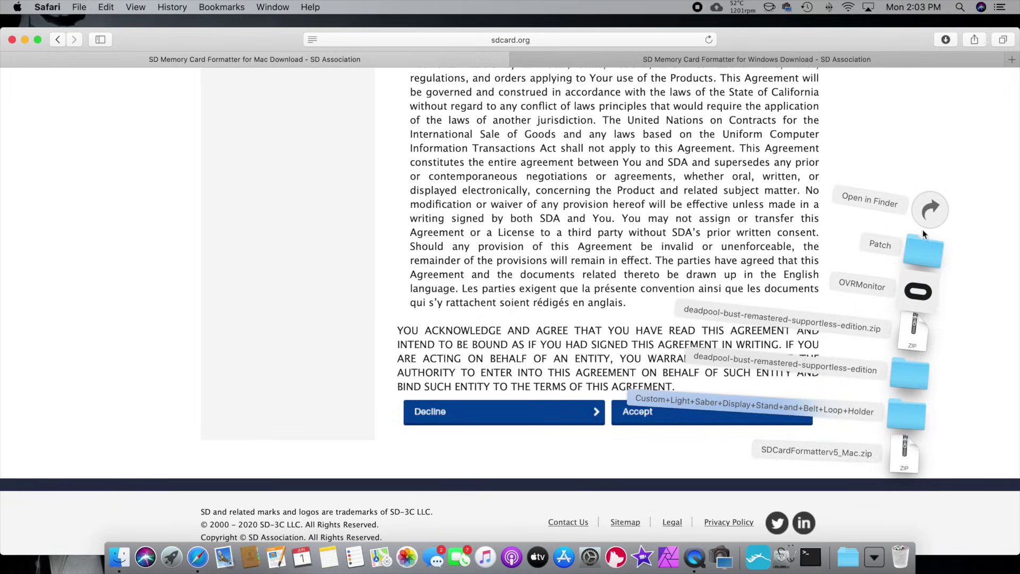
# - Extract SDCardFormatterv5_Mac.zip and launch the Install SD Card Formatter package from its folder
pyautogui.click(905, 84)
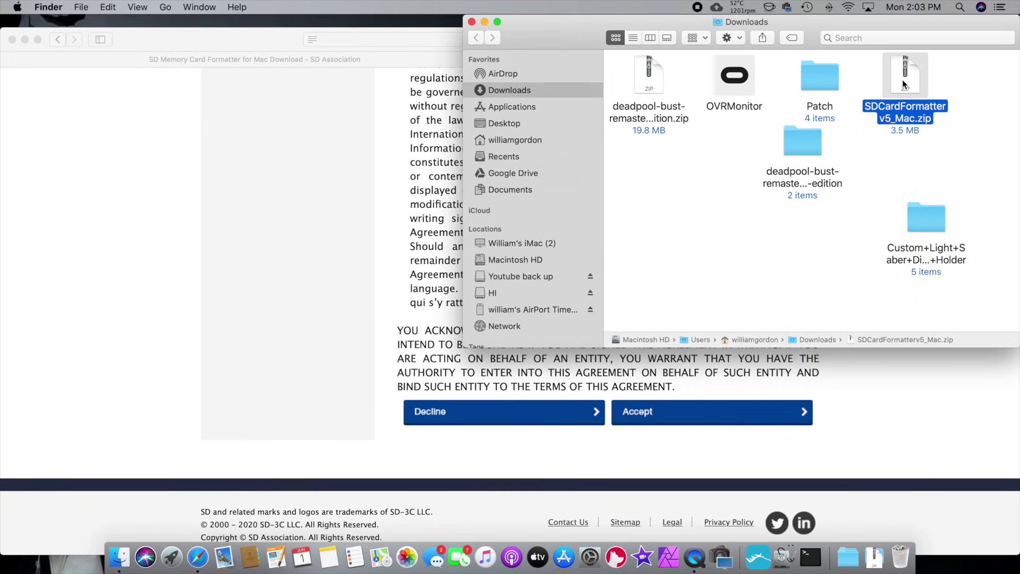
pyautogui.doubleClick(903, 83)
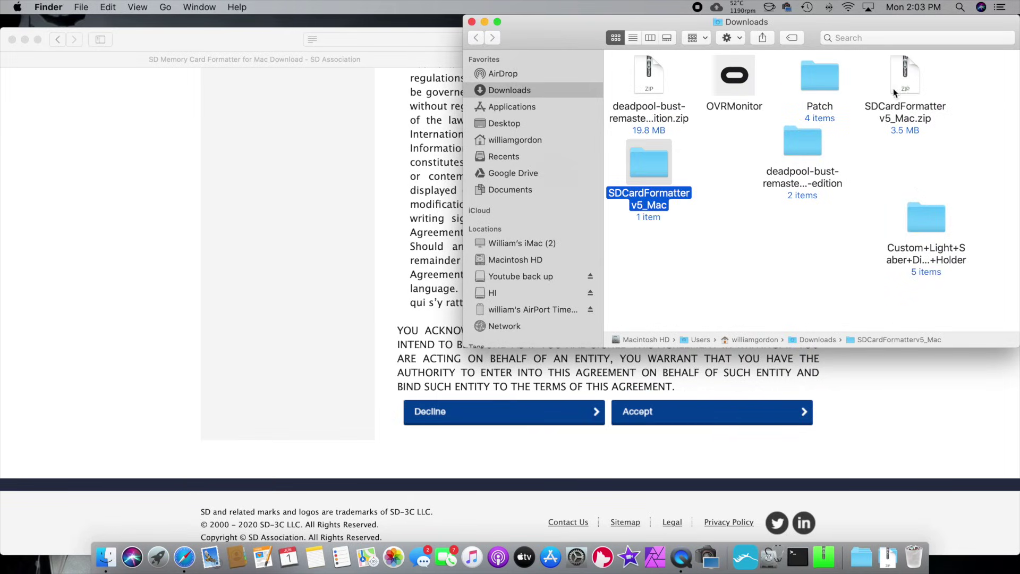
pyautogui.moveTo(924, 84); pyautogui.dragTo(690, 210)
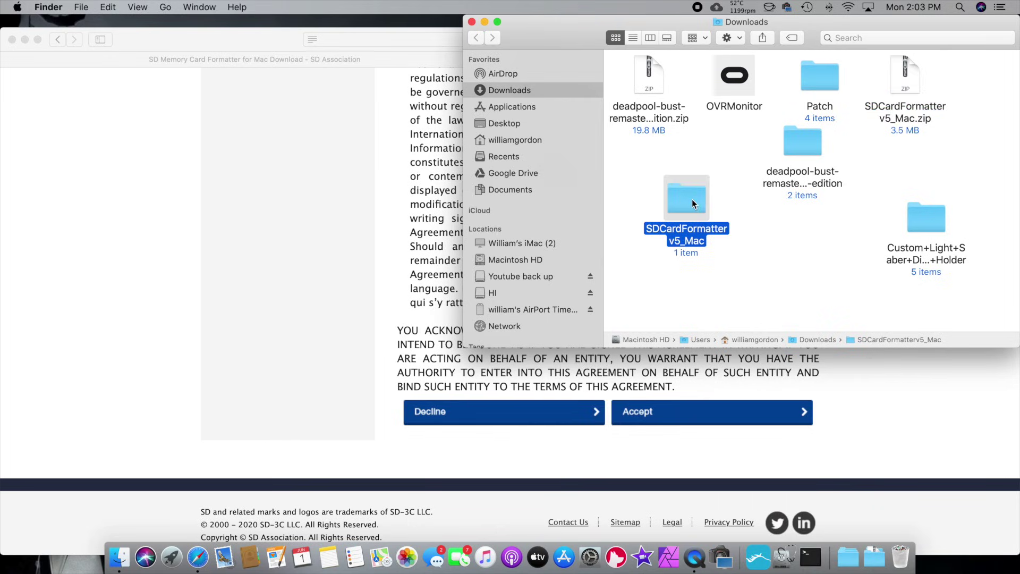
pyautogui.doubleClick(692, 198)
pyautogui.doubleClick(648, 80)
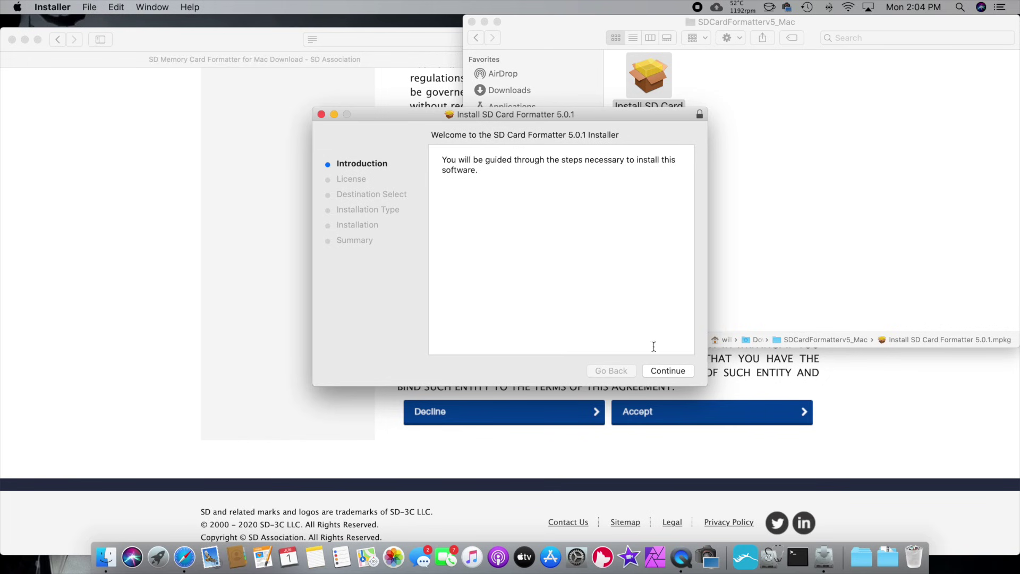
# - Agree to the license, install on Macintosh HD, trash the package and close its folder
pyautogui.click(664, 372)
pyautogui.click(664, 372)
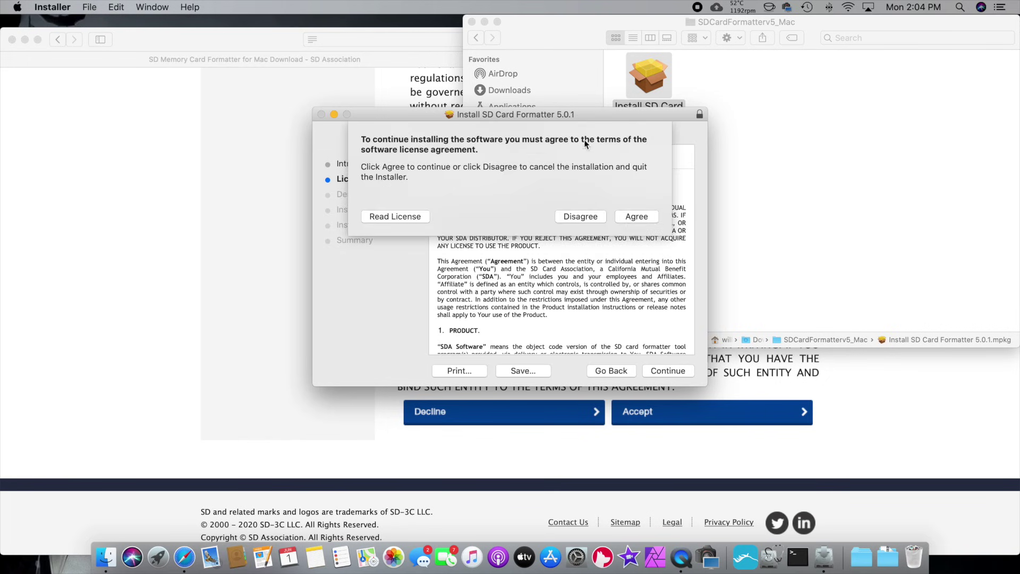
pyautogui.click(636, 216)
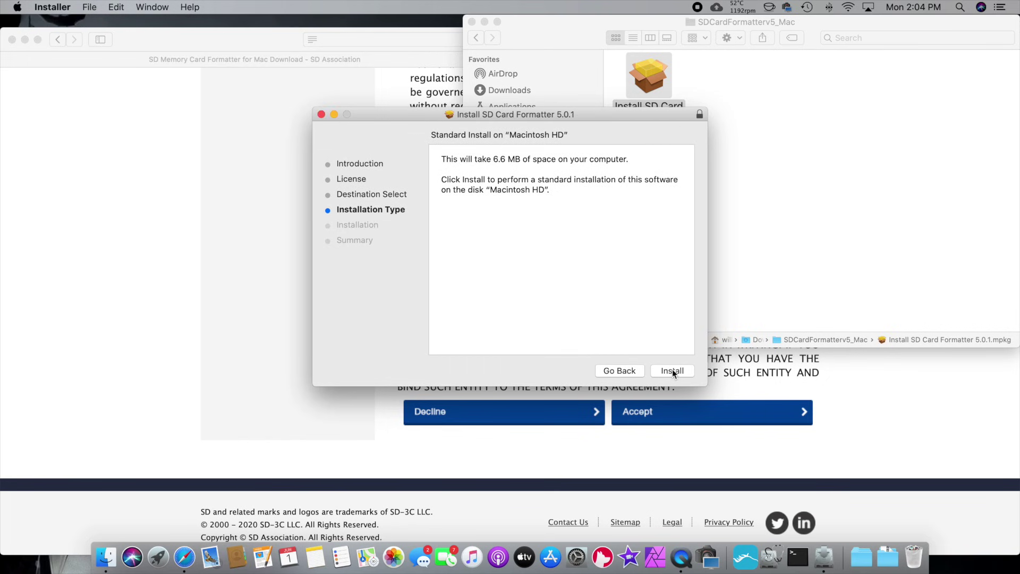
pyautogui.click(672, 372)
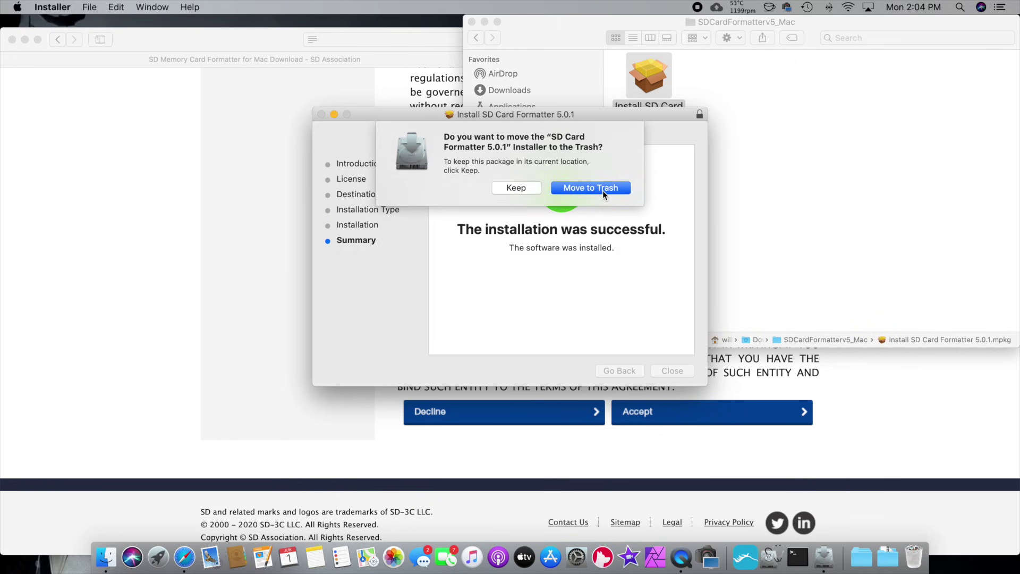
pyautogui.click(604, 189)
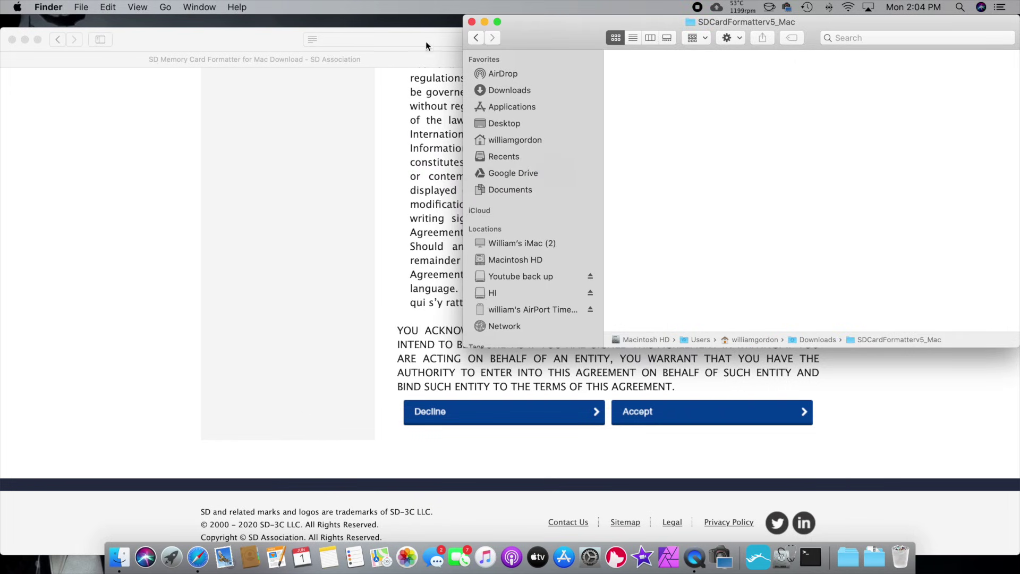
pyautogui.click(472, 22)
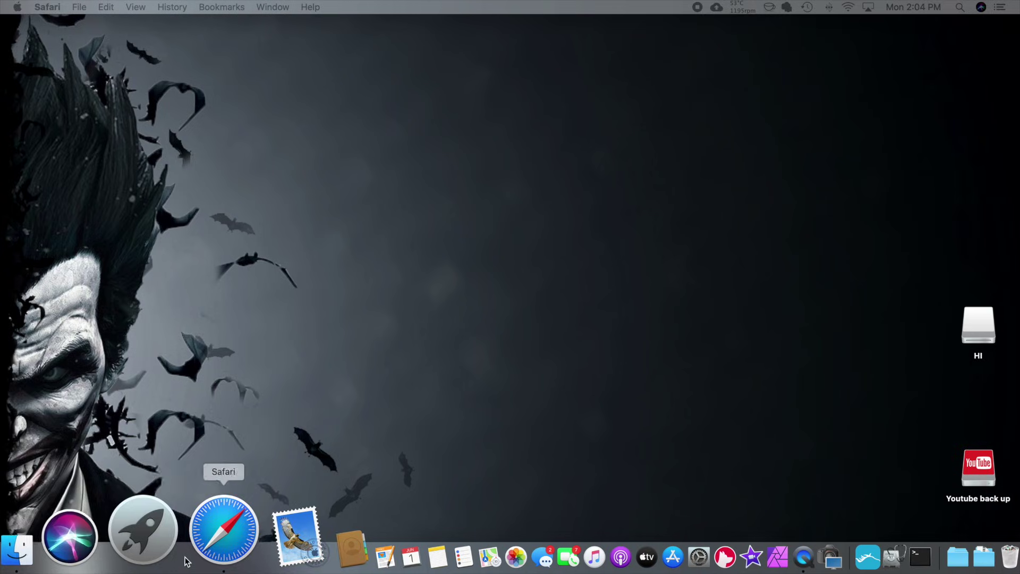
# - Launch SD Card Formatter from the Launchpad app grid
pyautogui.click(175, 555)
pyautogui.scroll(-1, 502, 383)
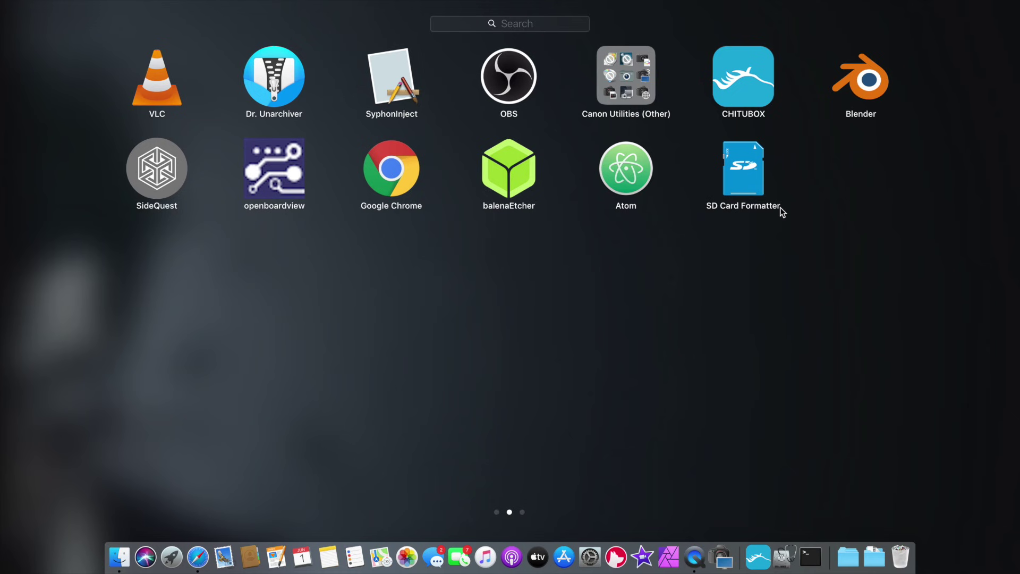
pyautogui.click(746, 171)
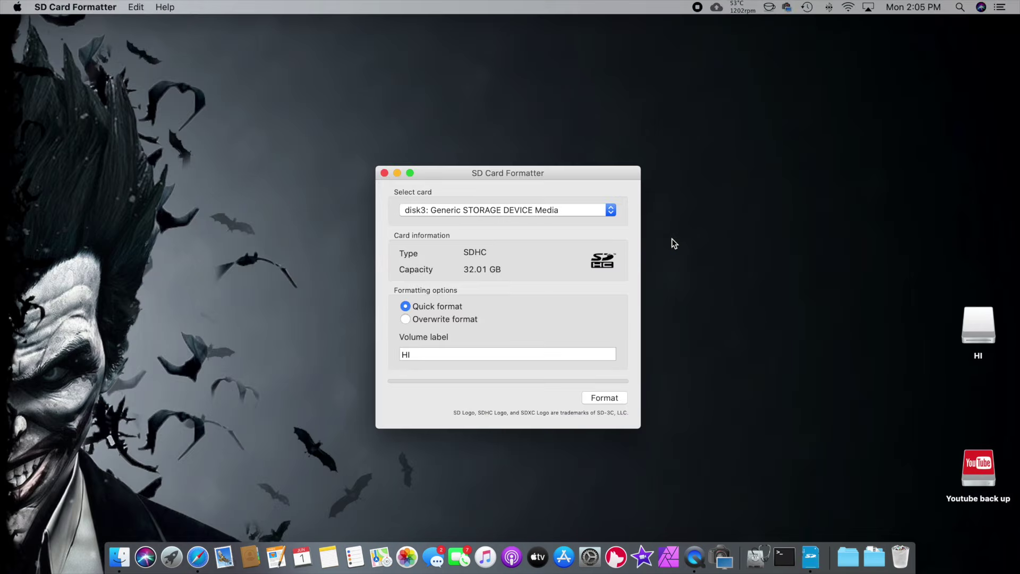
# - Set a quick format of the 32.01 GB disk3 card labelled HI and start formatting
pyautogui.click(405, 306)
pyautogui.click(510, 210)
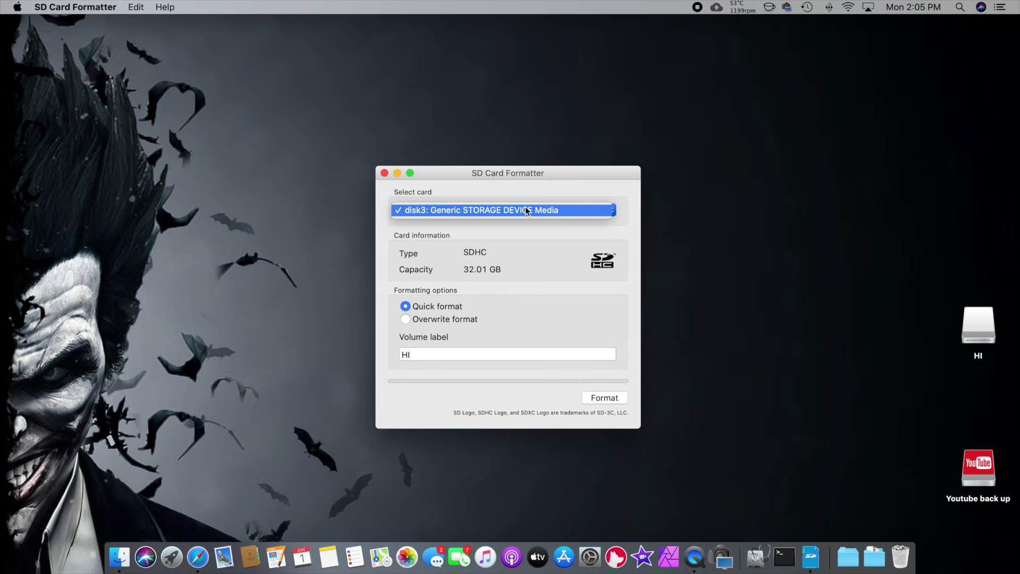
pyautogui.click(525, 210)
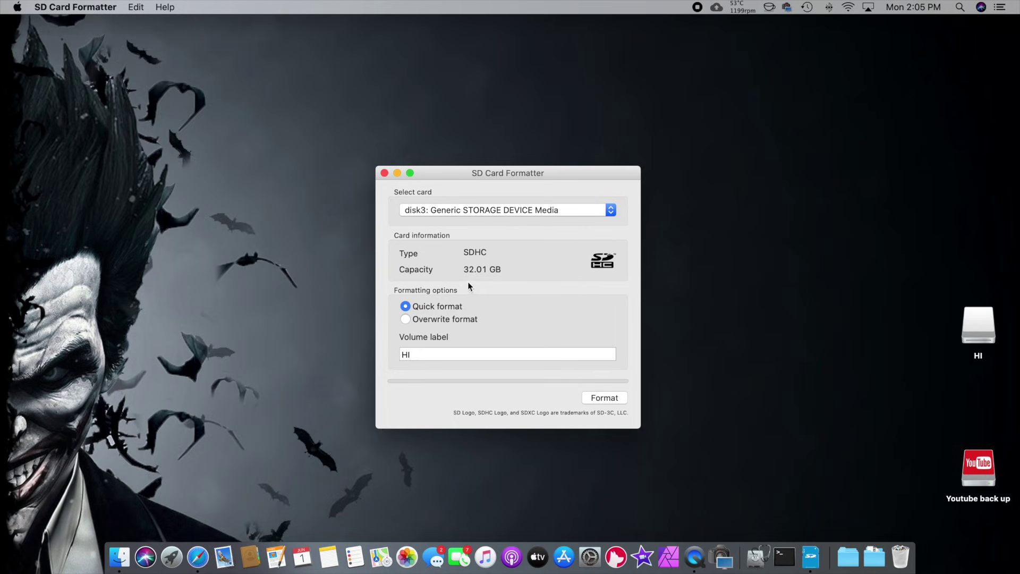
pyautogui.click(423, 355)
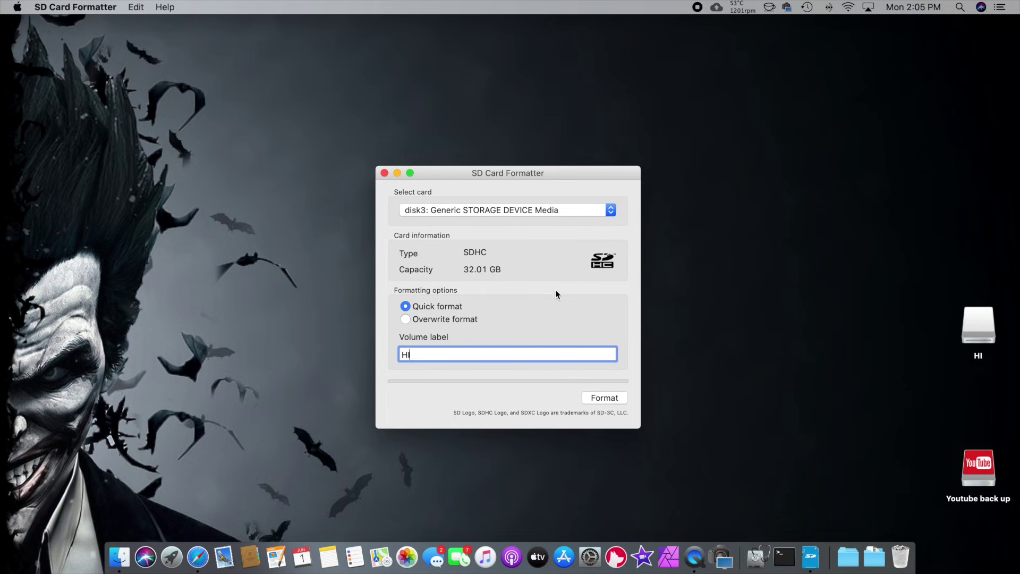
pyautogui.click(606, 398)
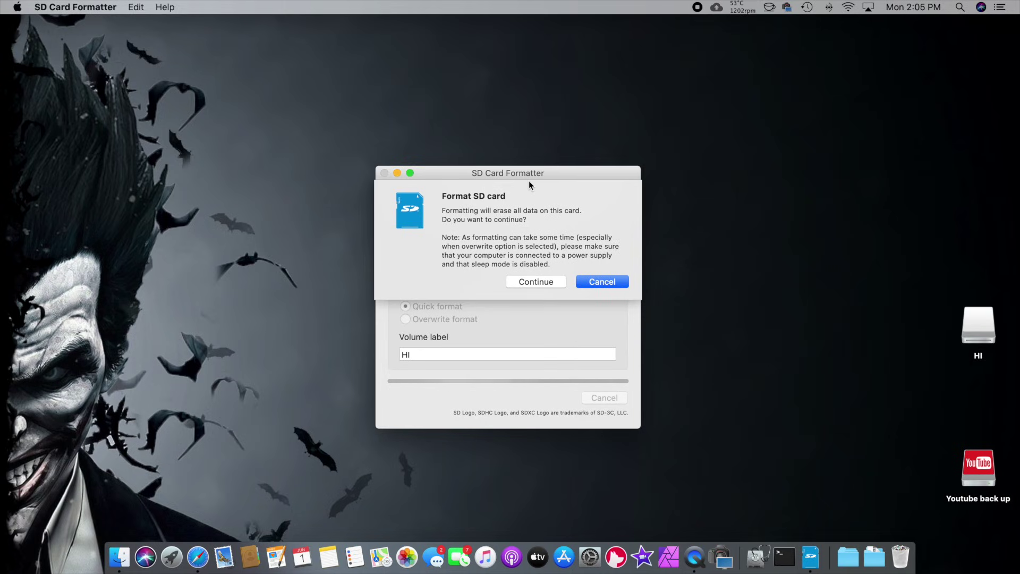
# - Confirm the erase, authorise with the admin password, and complete the FAT32 format of HI
pyautogui.click(536, 281)
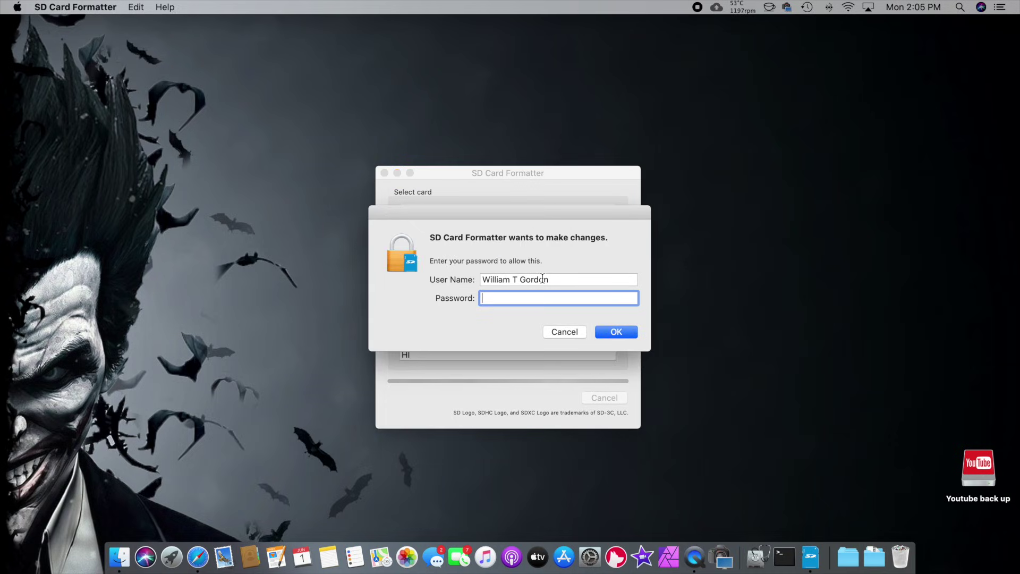
pyautogui.press('Return')
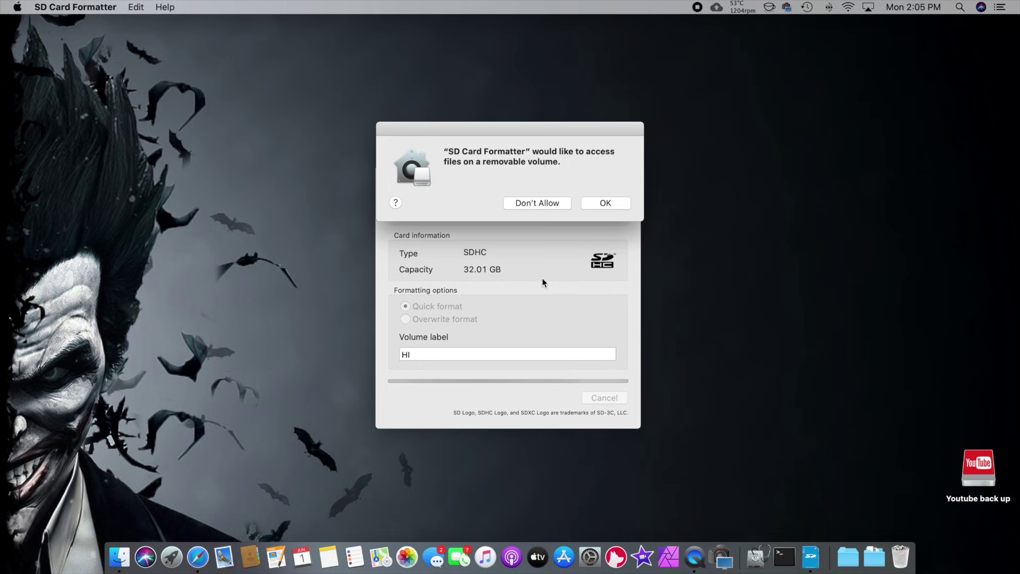
pyautogui.click(618, 206)
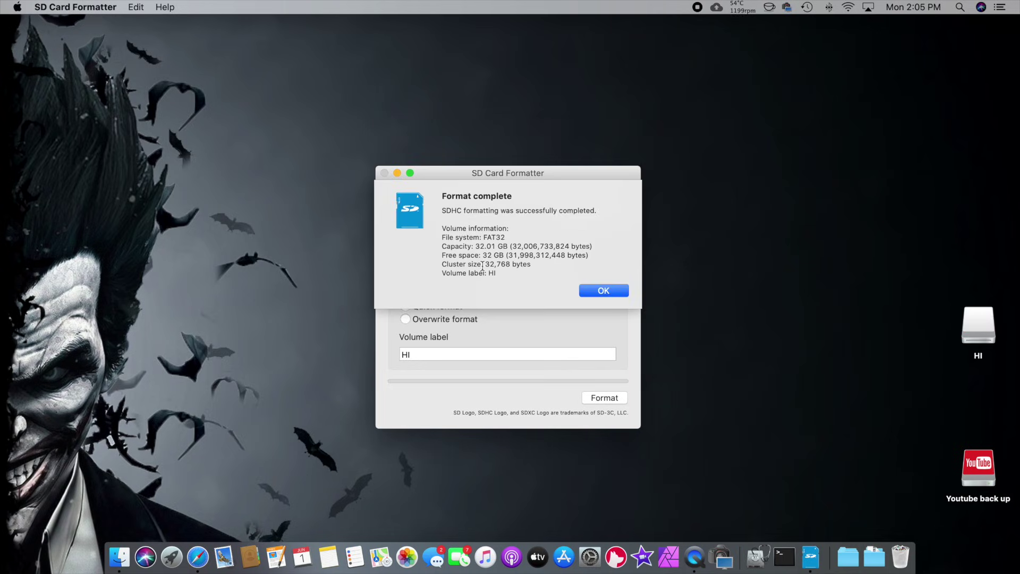
pyautogui.click(597, 290)
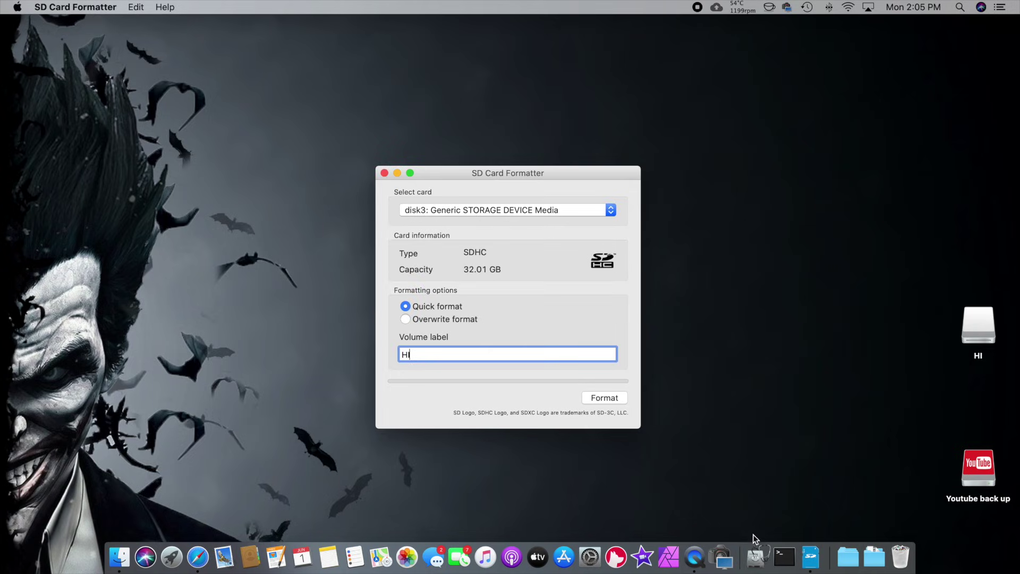
# - Open Disk Utility and select HI to confirm a 32.01 GB MS-DOS (FAT32) volume
pyautogui.click(755, 554)
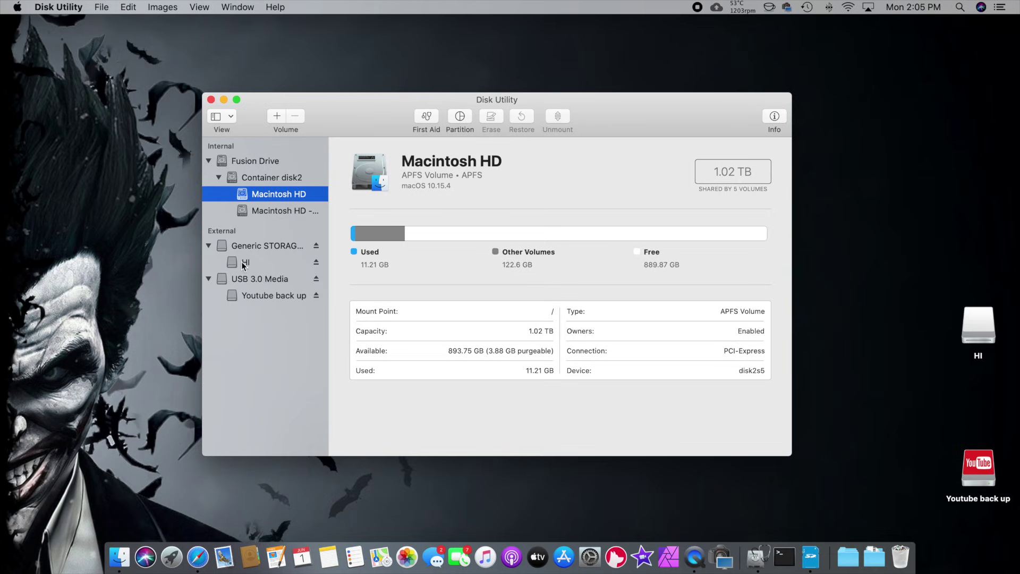
pyautogui.click(242, 263)
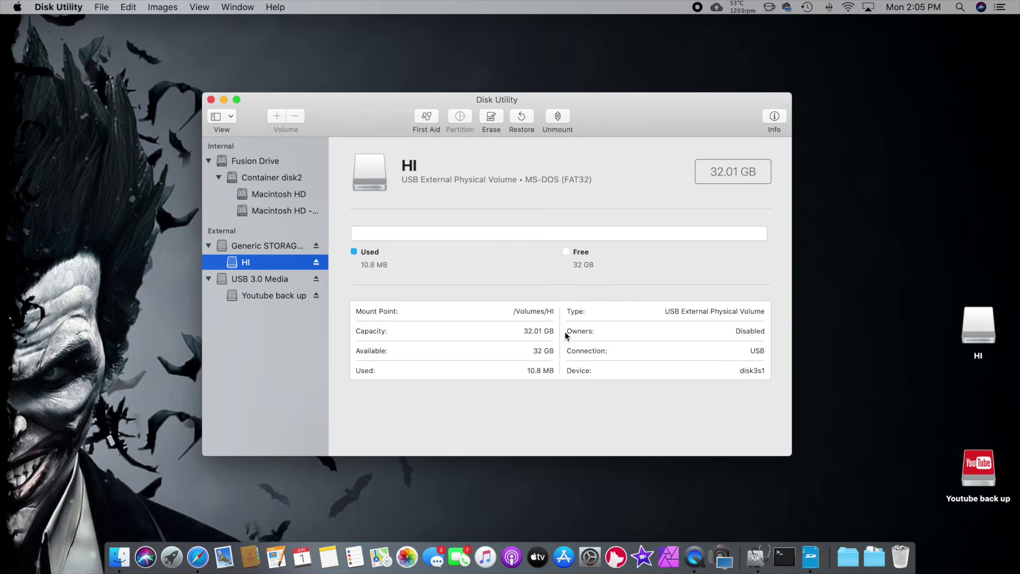